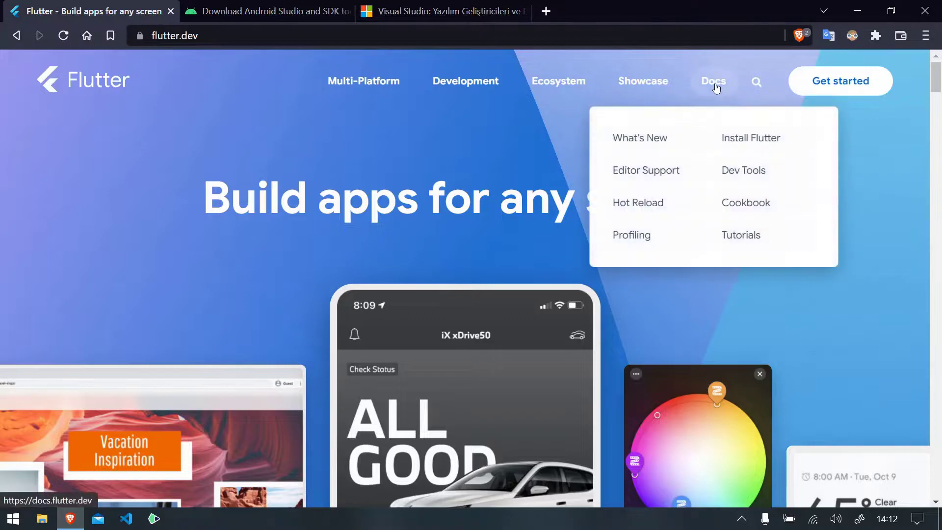
# Open the Flutter installation guide for Windows and download the flutter_windows_2.10.1-stable.zip SDK bundle
pyautogui.click(730, 139)
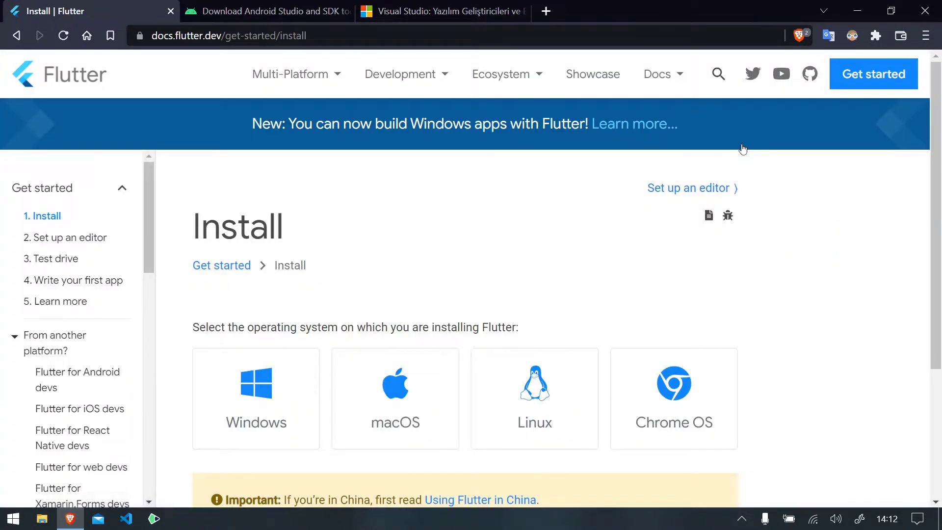
pyautogui.click(251, 407)
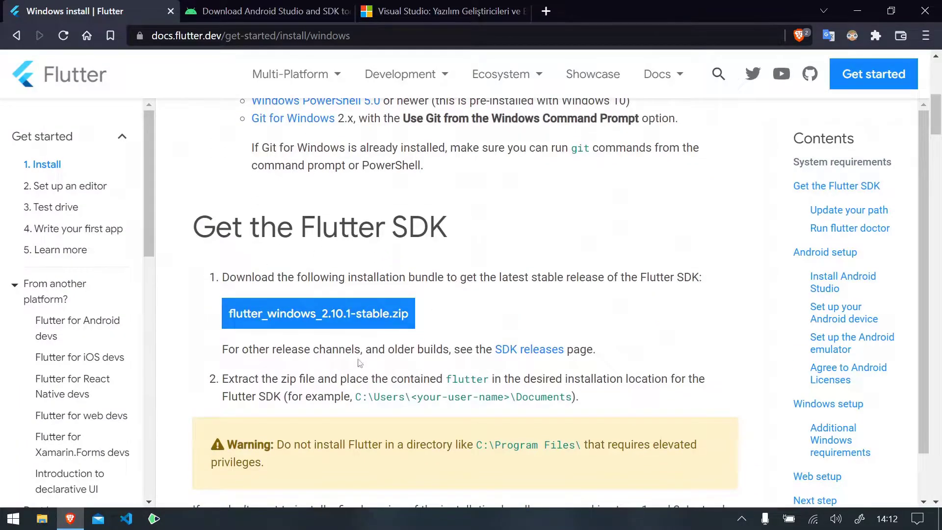
pyautogui.click(329, 319)
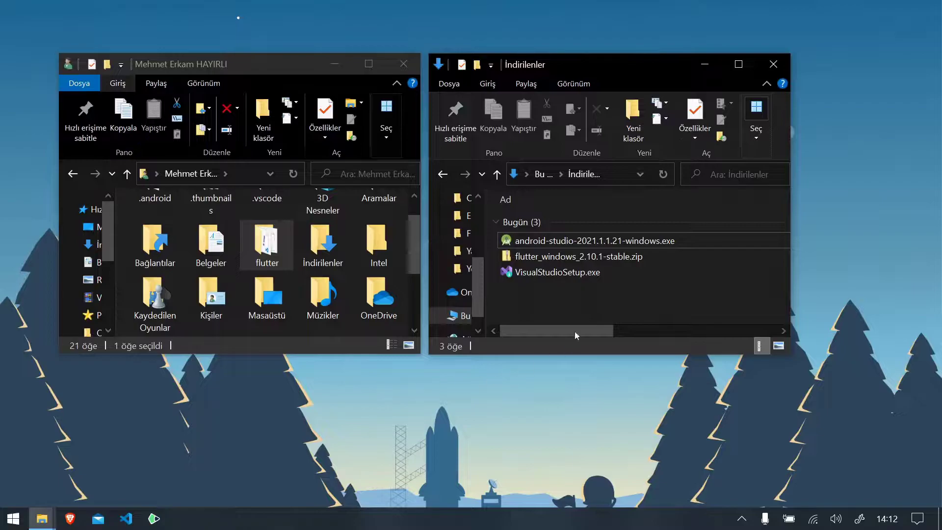
pyautogui.click(564, 256)
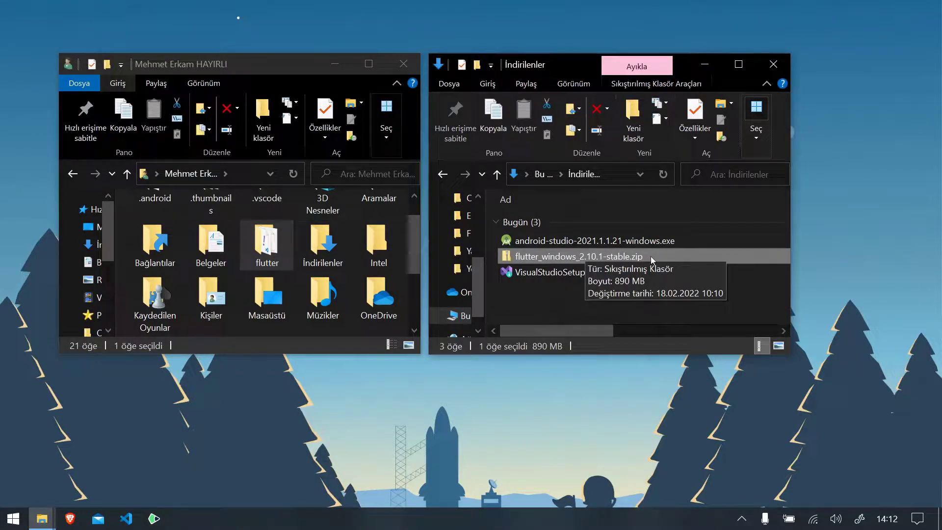
pyautogui.rightClick(628, 257)
pyautogui.click(526, 227)
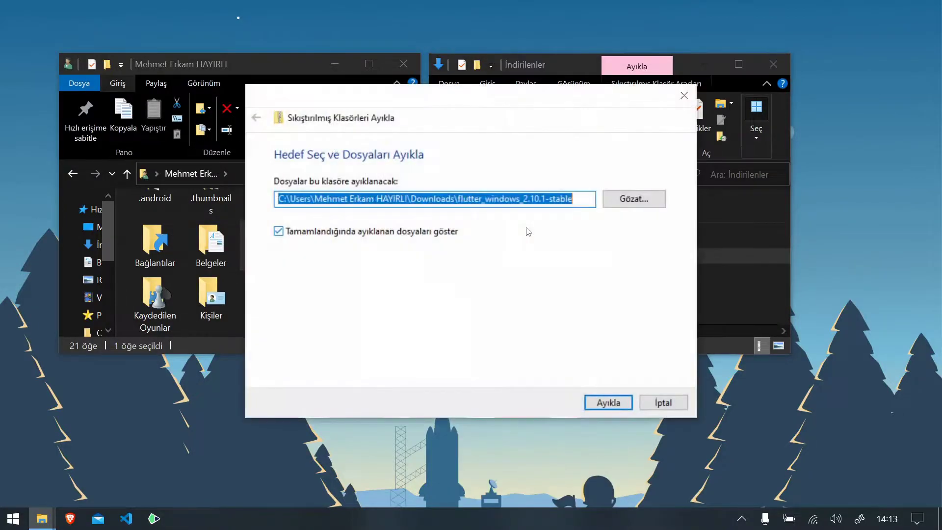
pyautogui.click(651, 409)
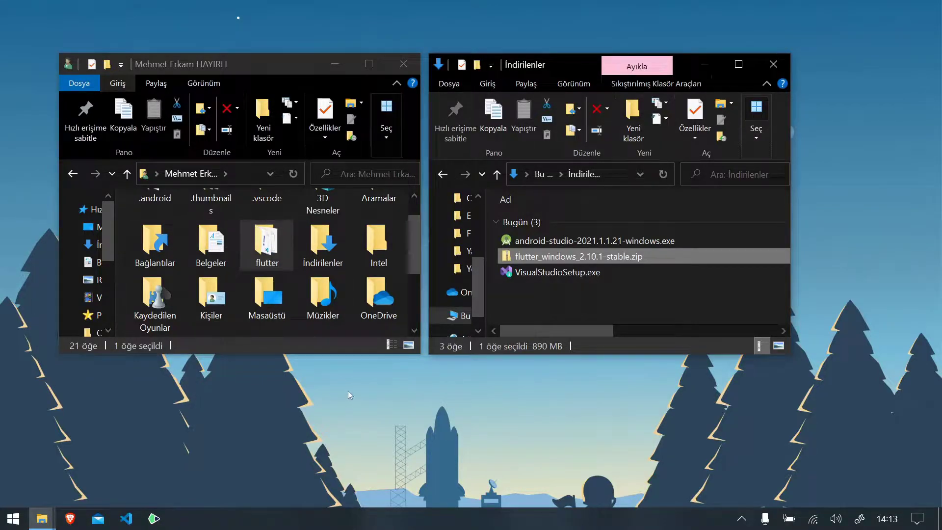
# Search Windows for "ort", open the user Path environment variable for editing and start a new entry
pyautogui.press('super+s')
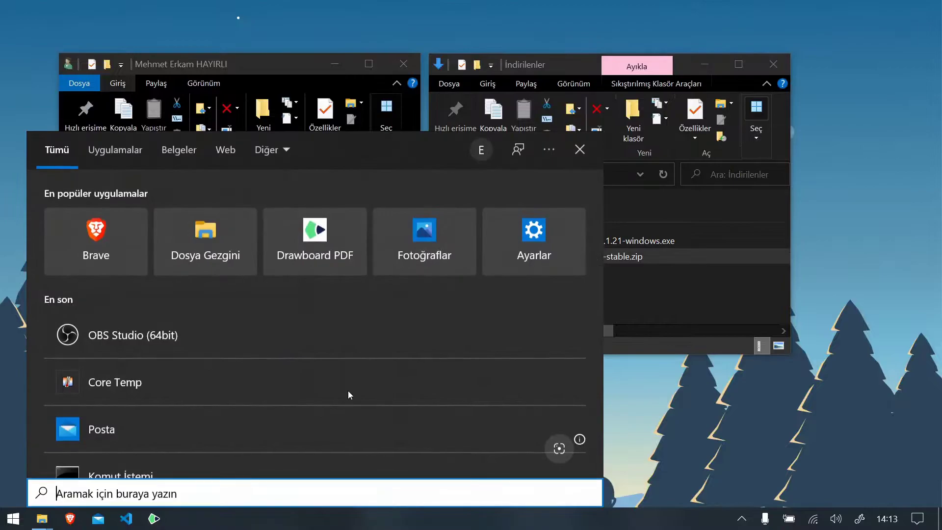
pyautogui.write('ort')
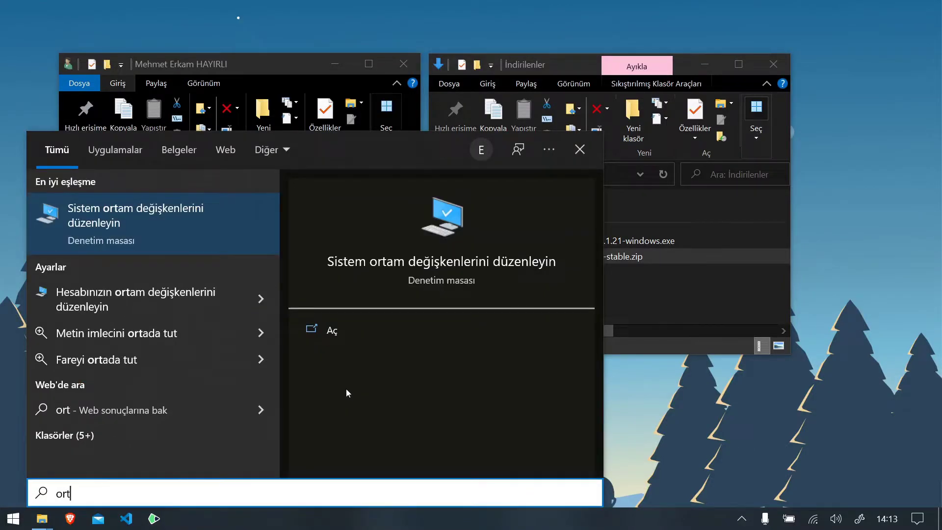
pyautogui.click(171, 222)
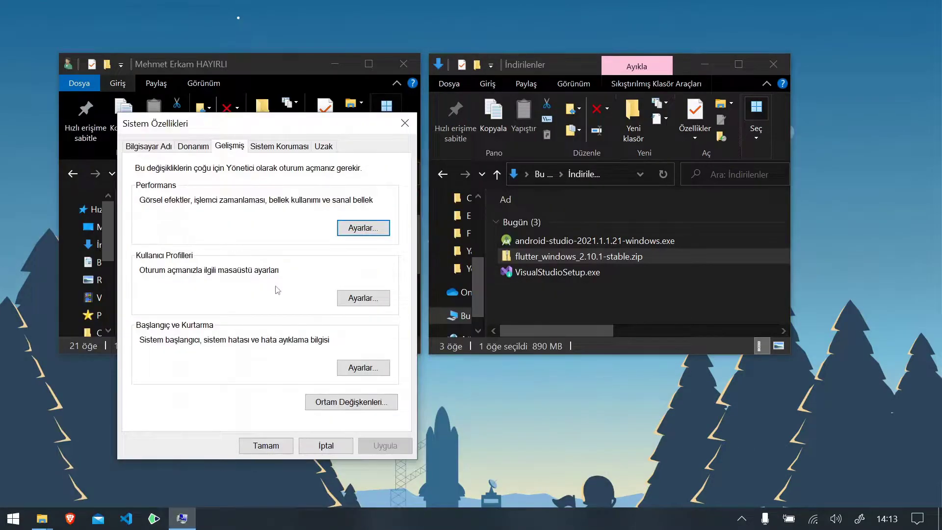
pyautogui.click(343, 406)
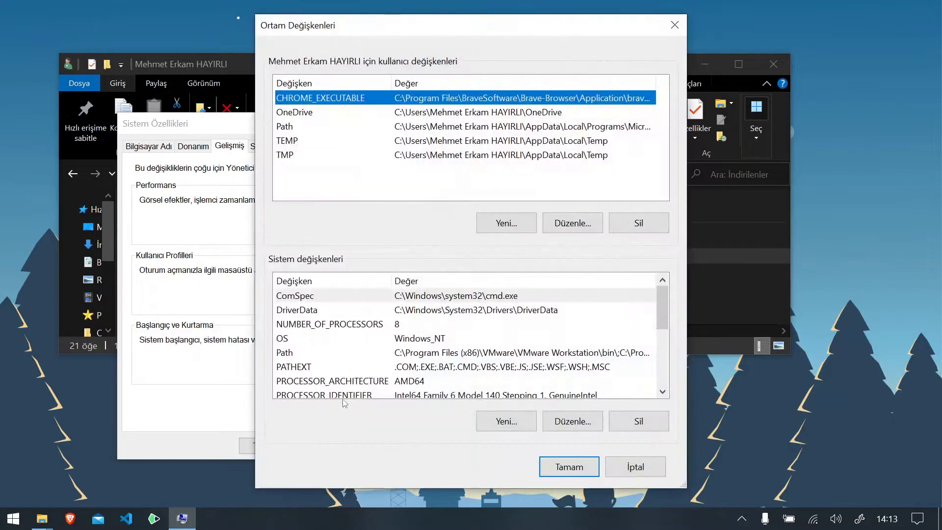
pyautogui.doubleClick(330, 128)
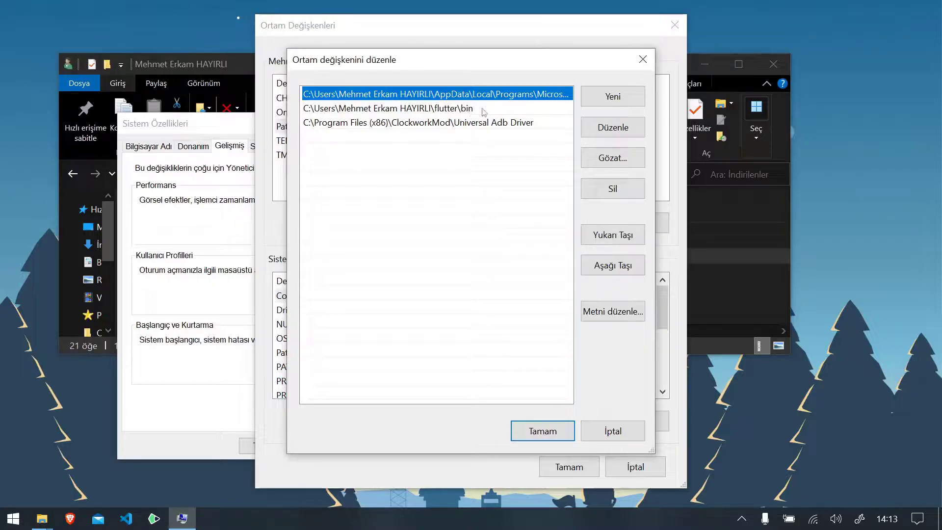
pyautogui.click(616, 99)
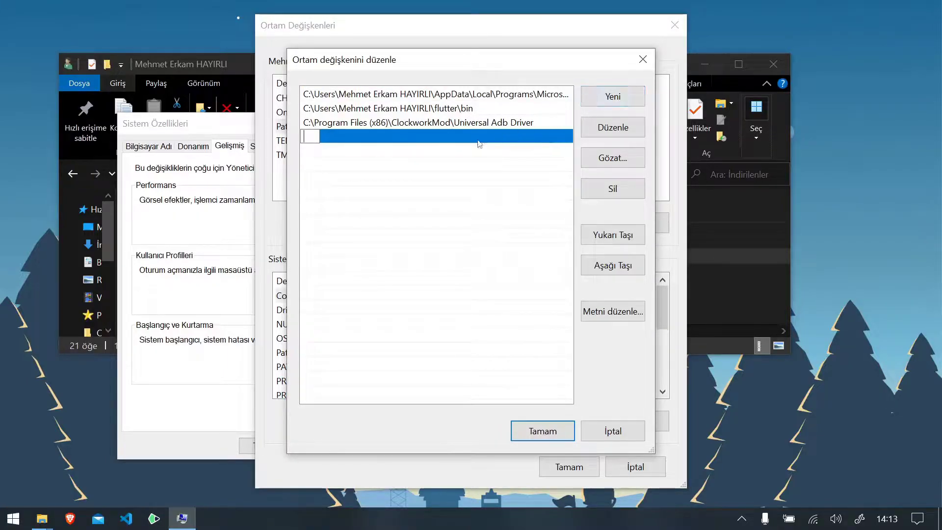
# Check the flutter folder's location in its properties, and close the environment variable and system properties dialogs
pyautogui.click(196, 70)
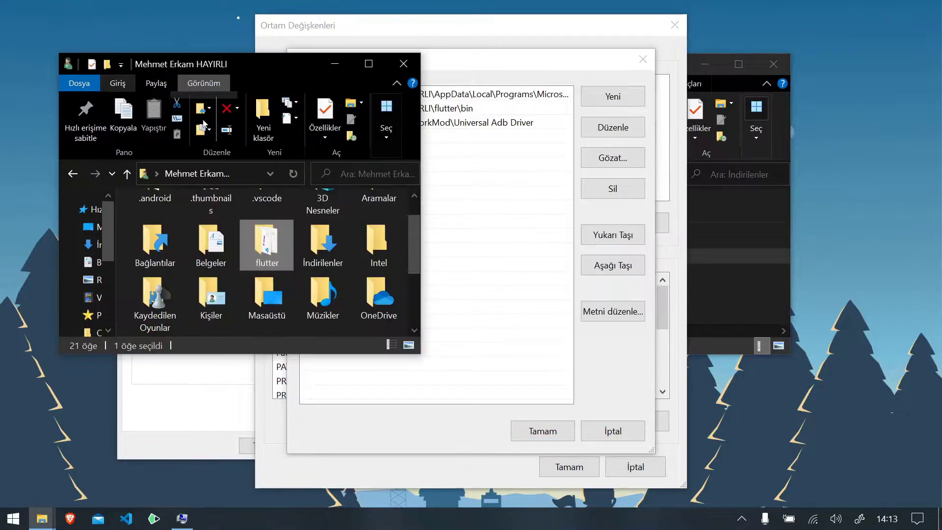
pyautogui.rightClick(273, 252)
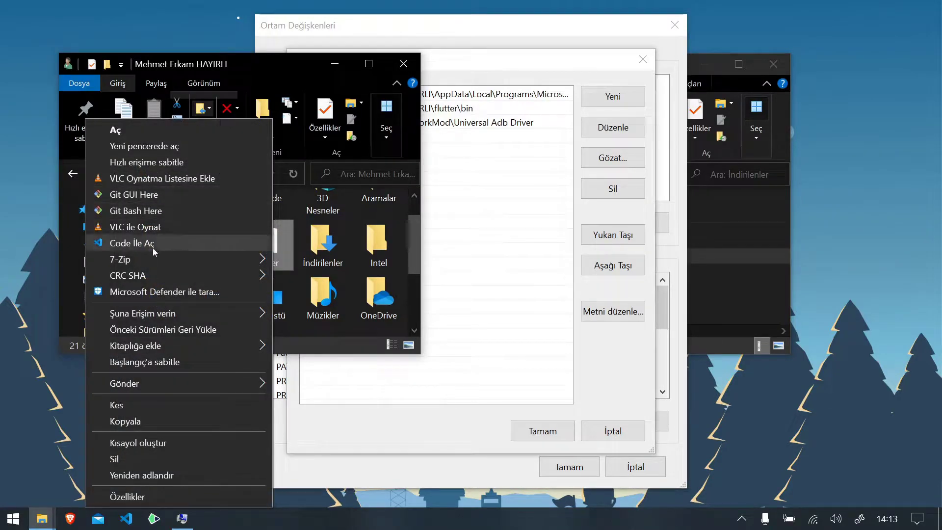
pyautogui.click(127, 497)
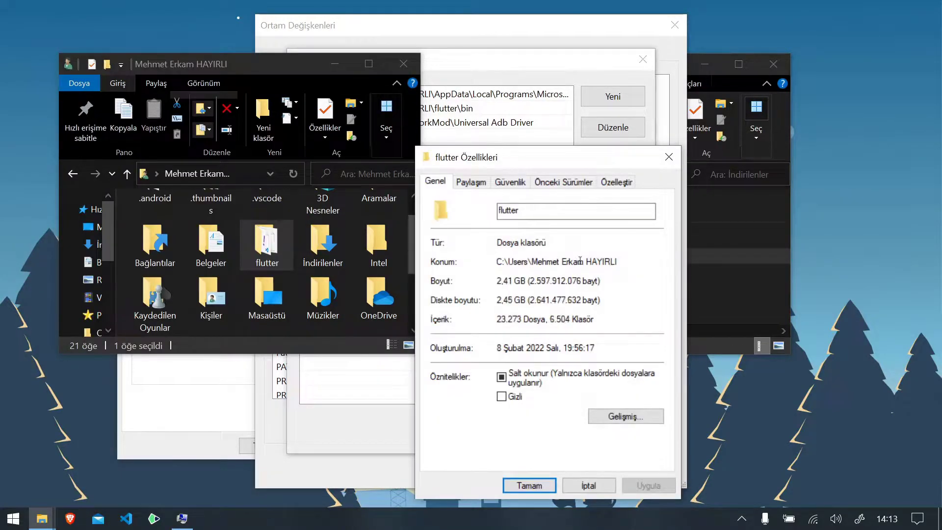
pyautogui.click(665, 153)
pyautogui.click(593, 140)
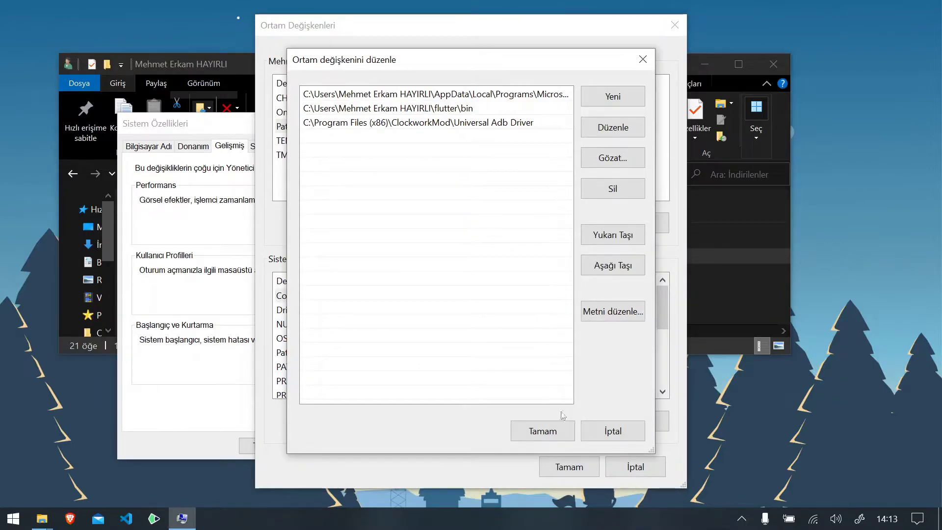
pyautogui.click(551, 436)
pyautogui.click(552, 465)
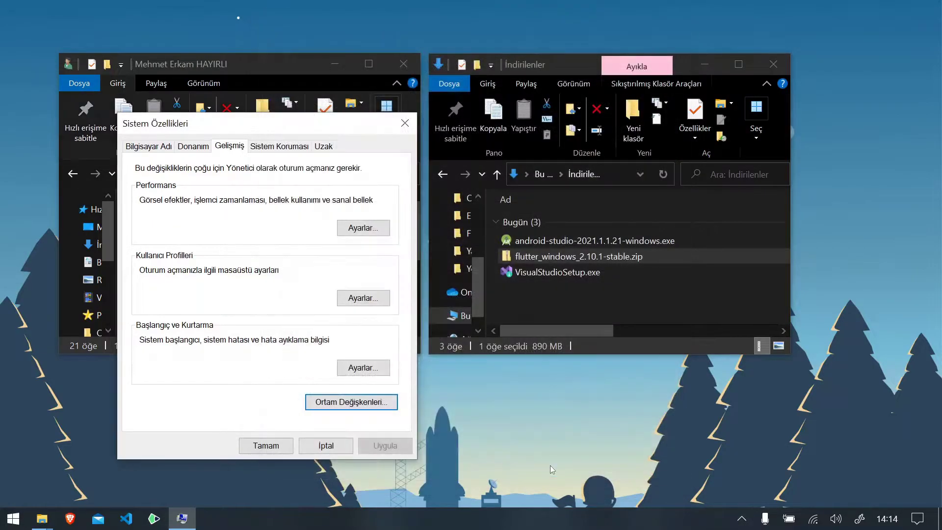
pyautogui.click(265, 445)
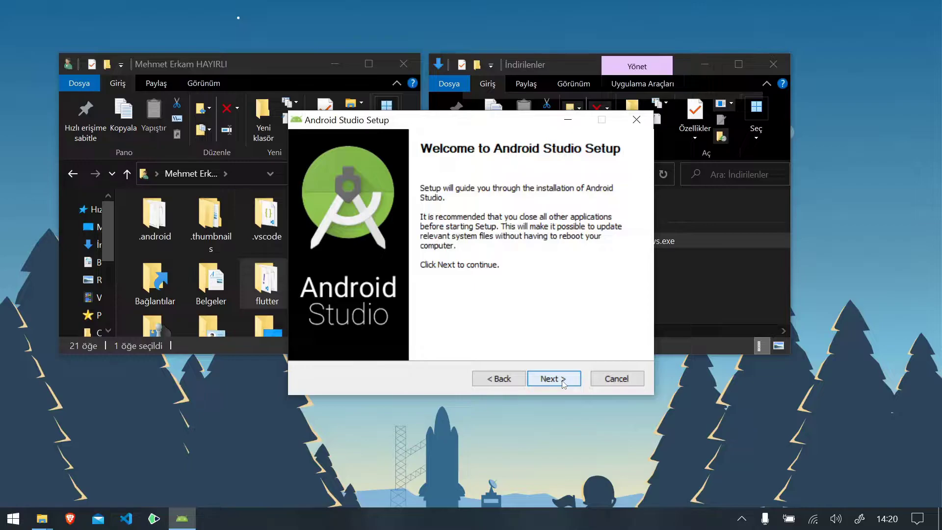
# Install Android Studio without the Android Virtual Device component, keeping the default location and Start Menu folder, and launch it
pyautogui.click(564, 381)
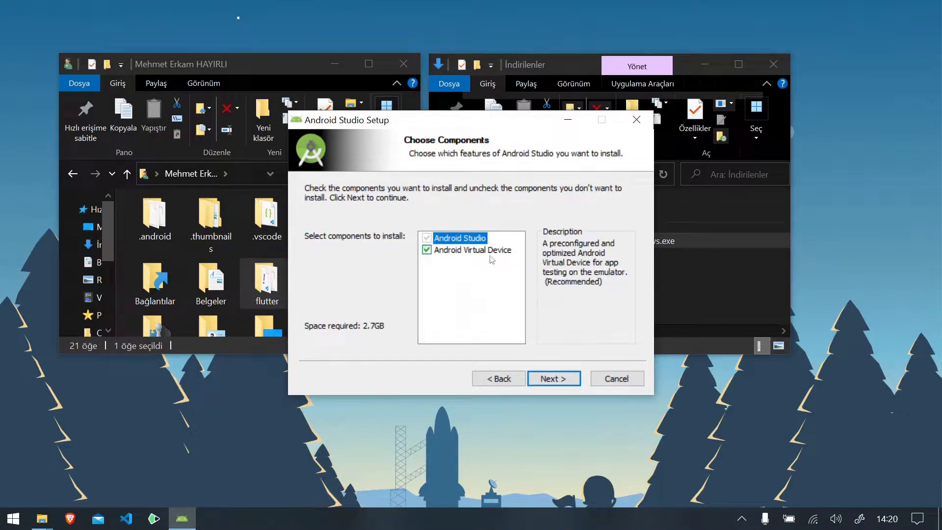
pyautogui.click(427, 250)
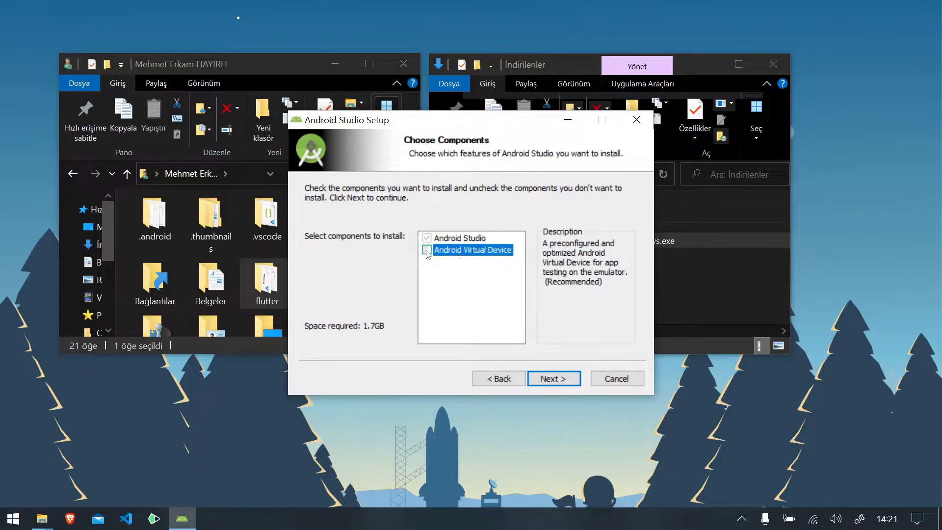
pyautogui.click(558, 380)
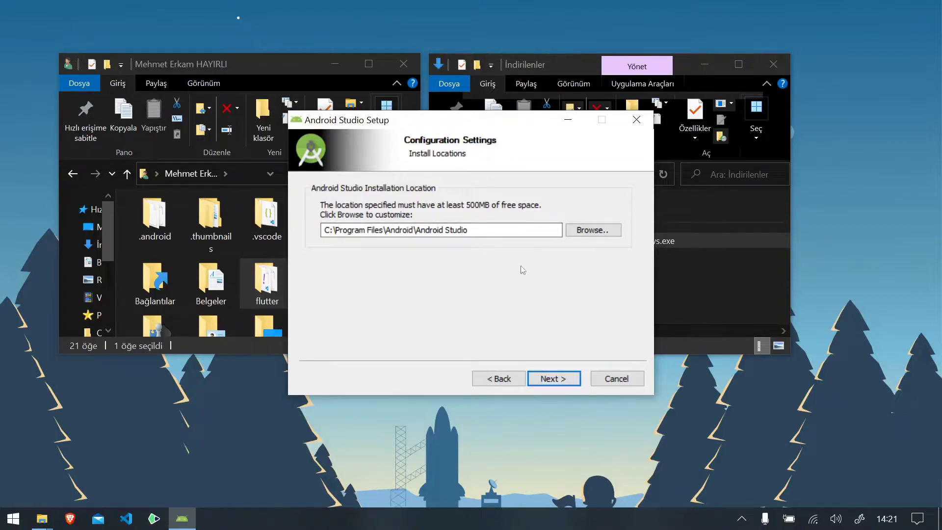
pyautogui.click(548, 379)
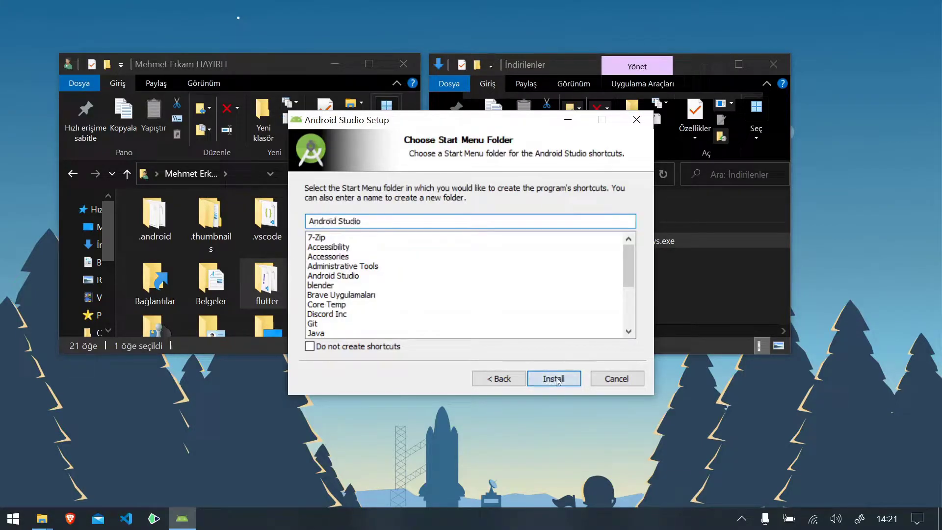
pyautogui.click(552, 378)
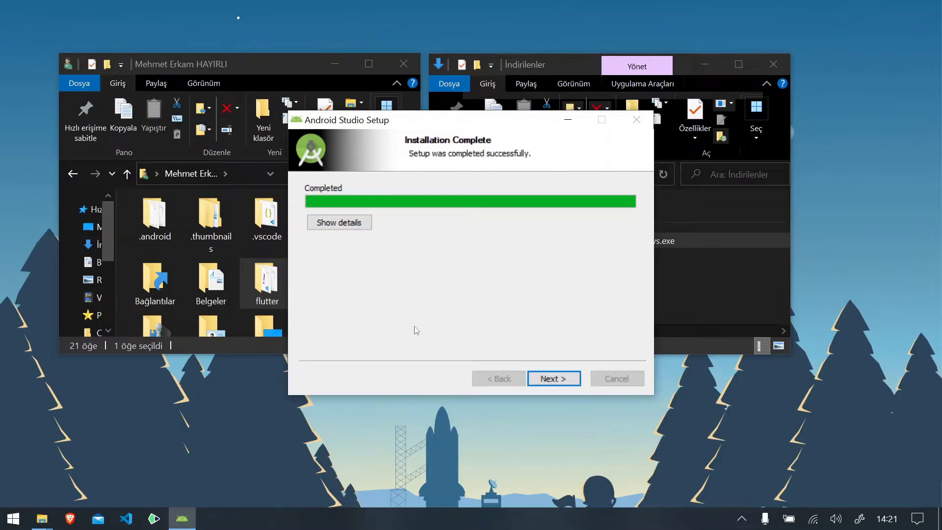
pyautogui.click(557, 381)
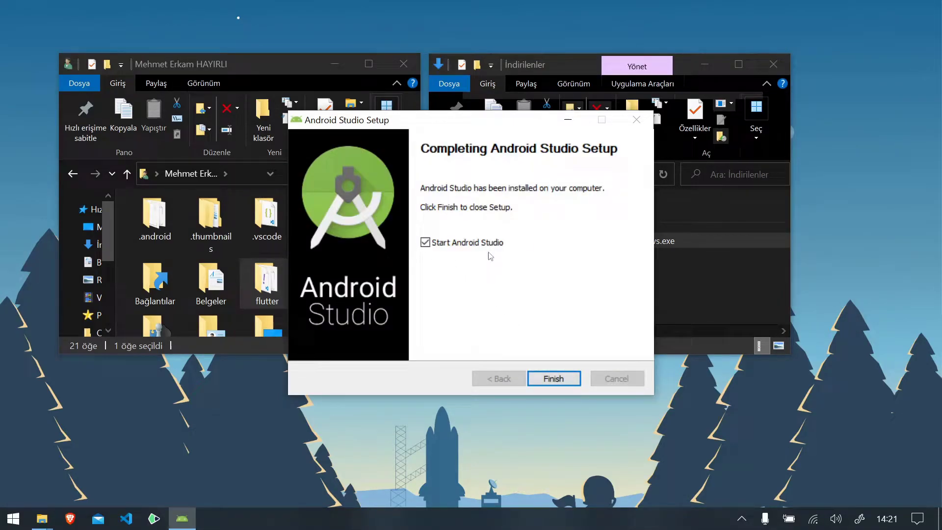
pyautogui.click(560, 376)
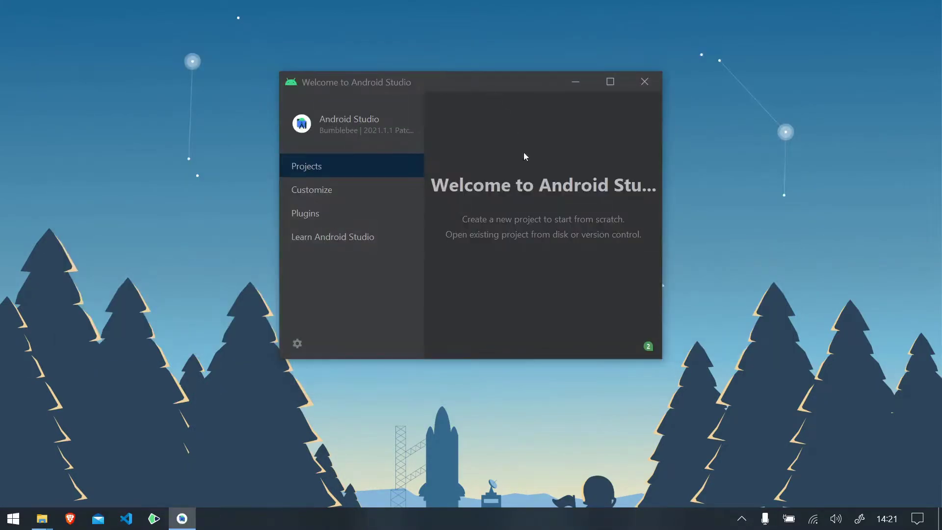
# Open the full Android Studio settings and find the Android SDK page by searching for SDK
pyautogui.click(329, 191)
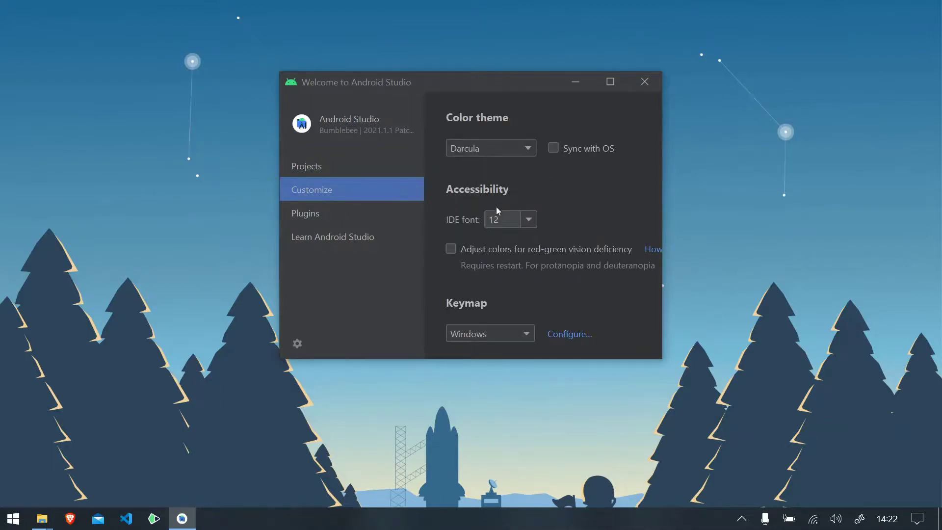
pyautogui.moveTo(663, 140); pyautogui.dragTo(779, 137)
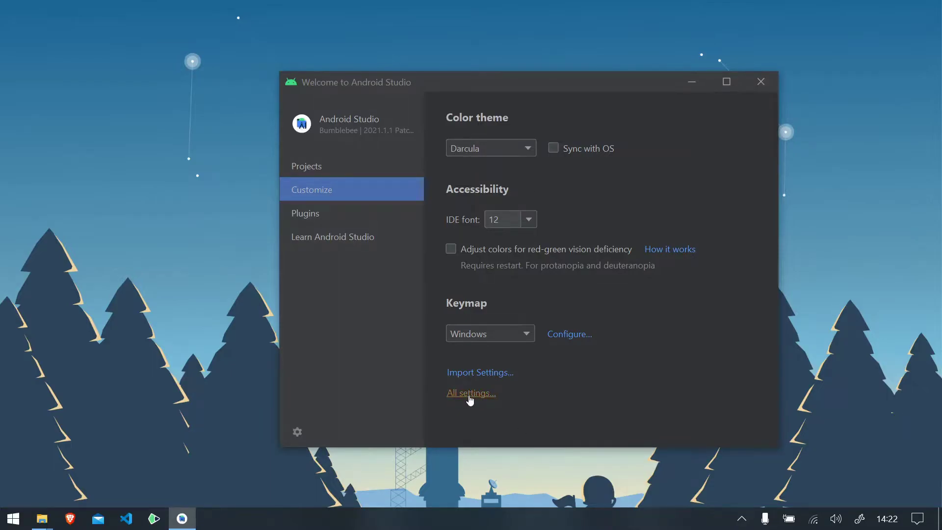
pyautogui.click(469, 395)
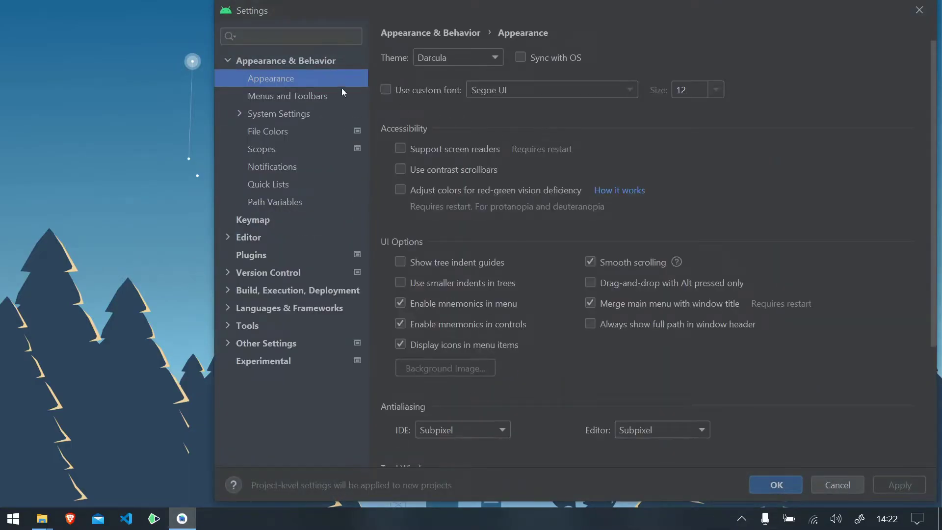
pyautogui.moveTo(397, 13); pyautogui.dragTo(291, 19)
pyautogui.click(173, 41)
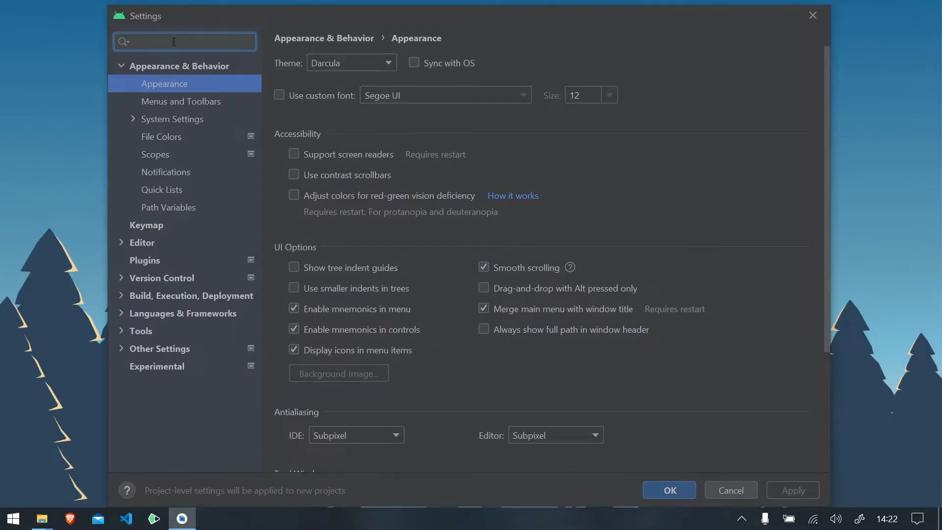
pyautogui.click(187, 101)
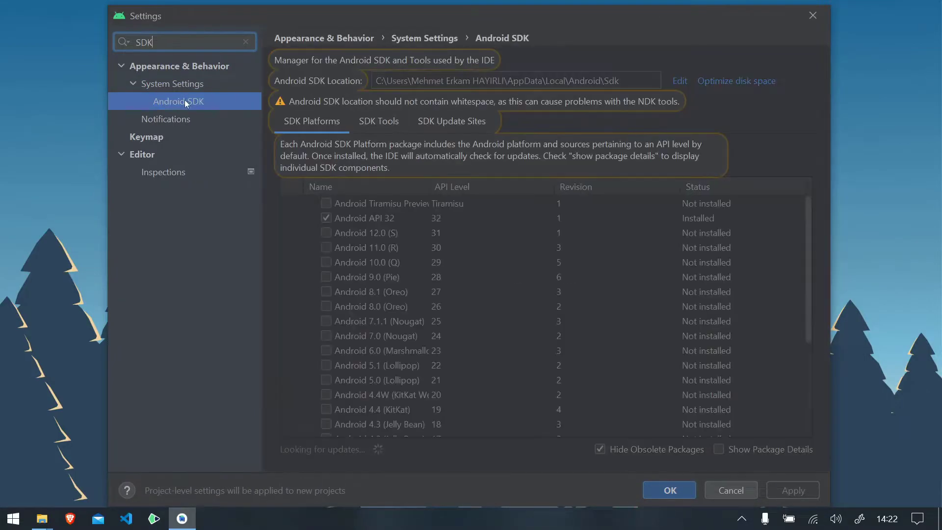
# Show obsolete packages in the SDK Tools list by turning off Hide Obsolete Packages, and accept the settings
pyautogui.click(381, 118)
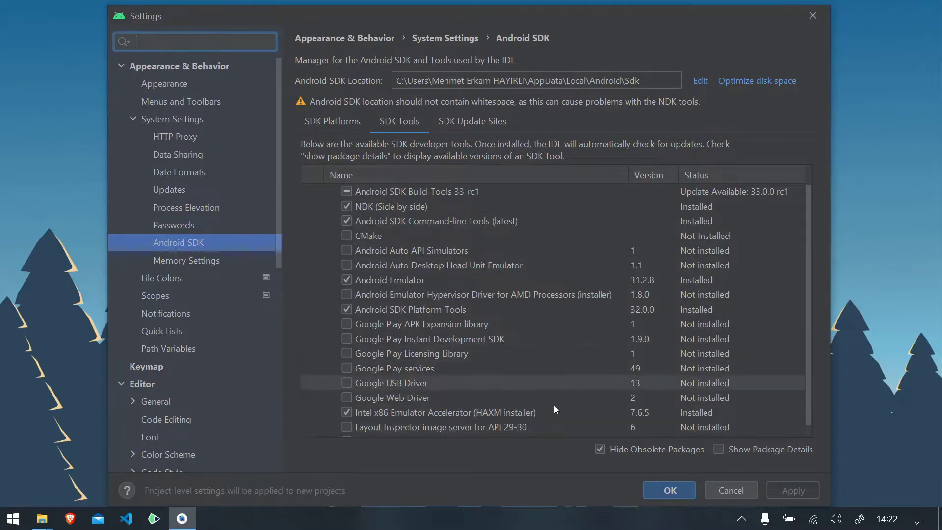
pyautogui.click(664, 450)
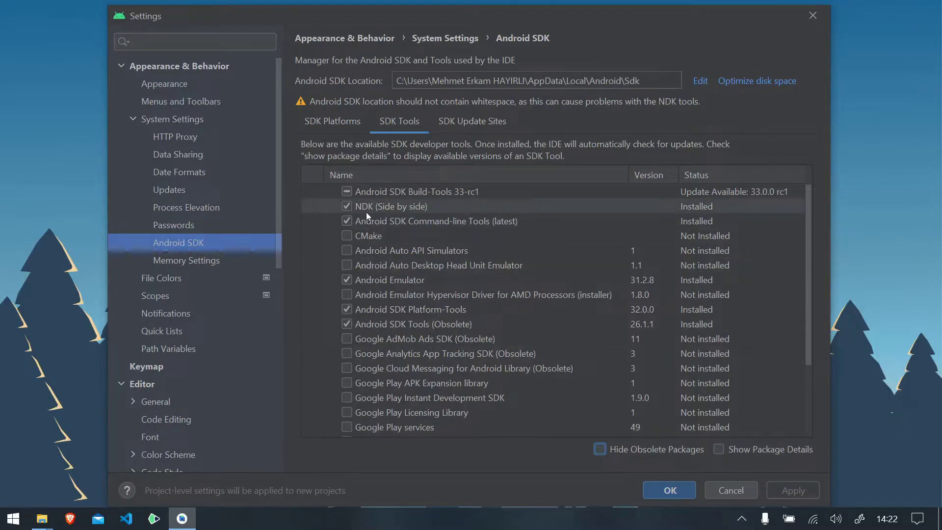
pyautogui.click(653, 489)
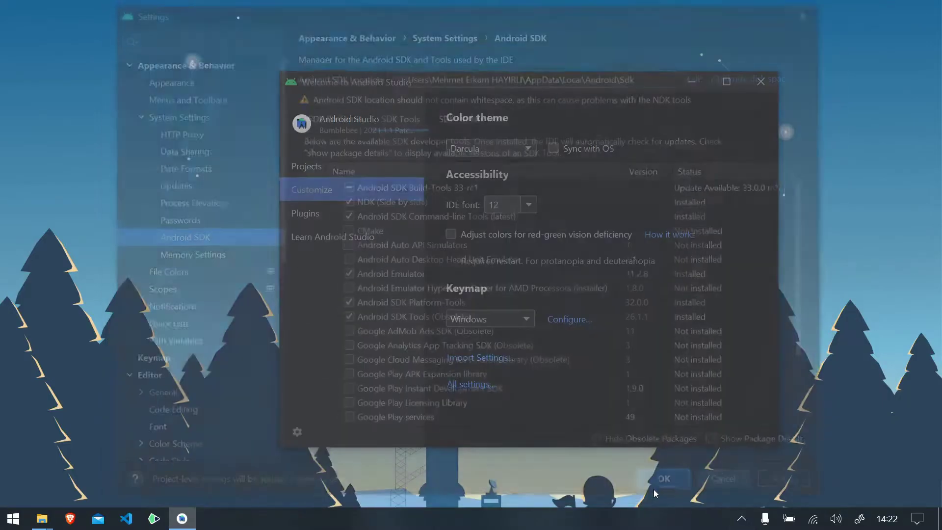
# Install the Flutter plugin from the Marketplace together with its required Dart plugin, accept the privacy note, and restart Android Studio
pyautogui.click(343, 213)
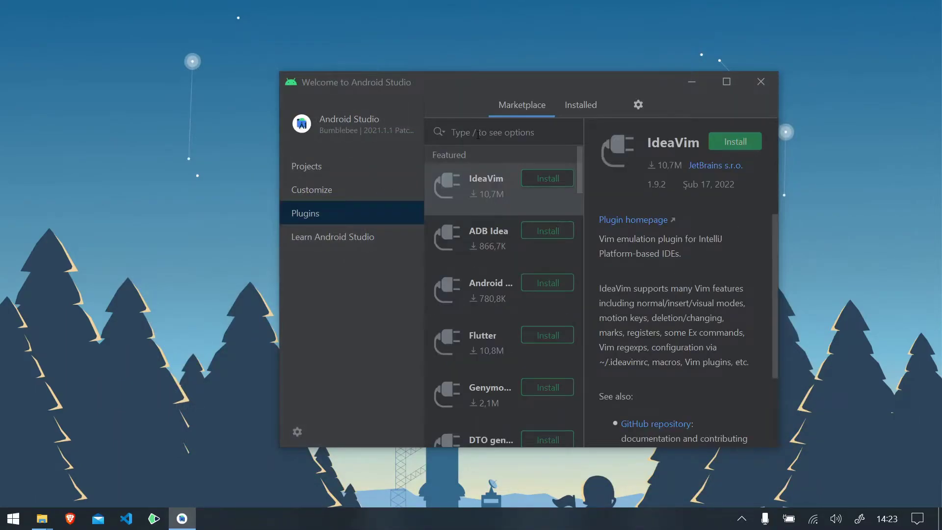
pyautogui.write('flutter')
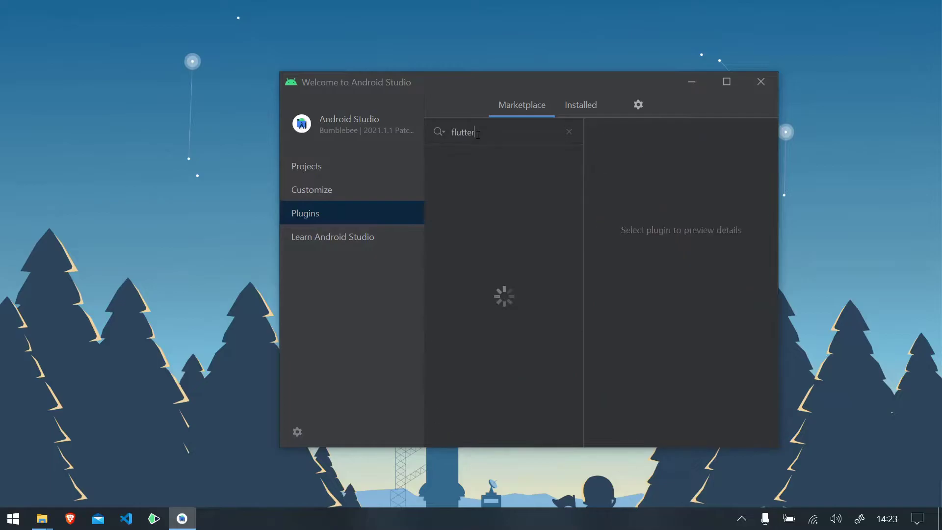
pyautogui.click(547, 178)
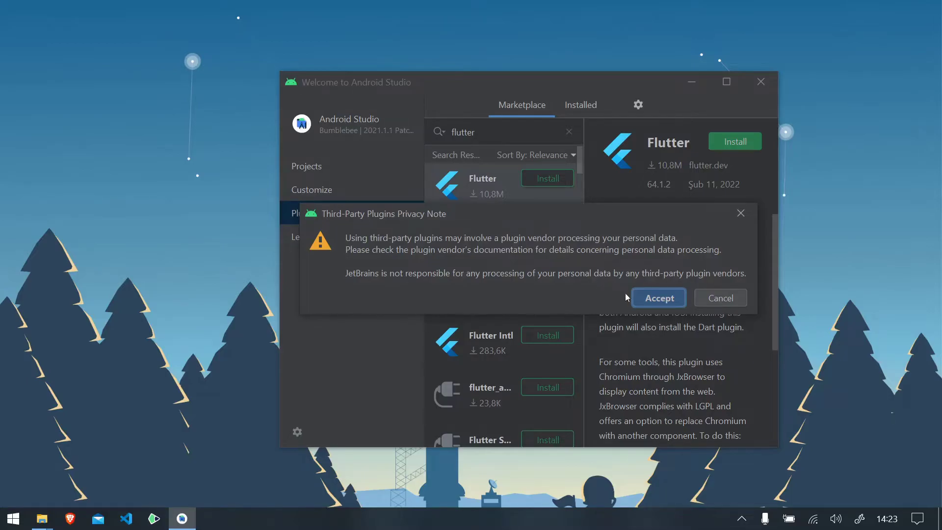
pyautogui.click(650, 297)
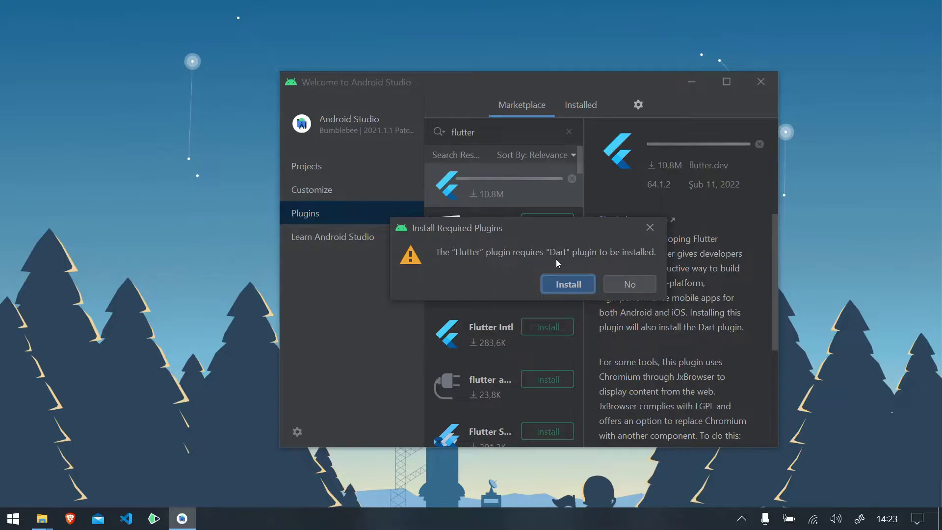
pyautogui.click(569, 283)
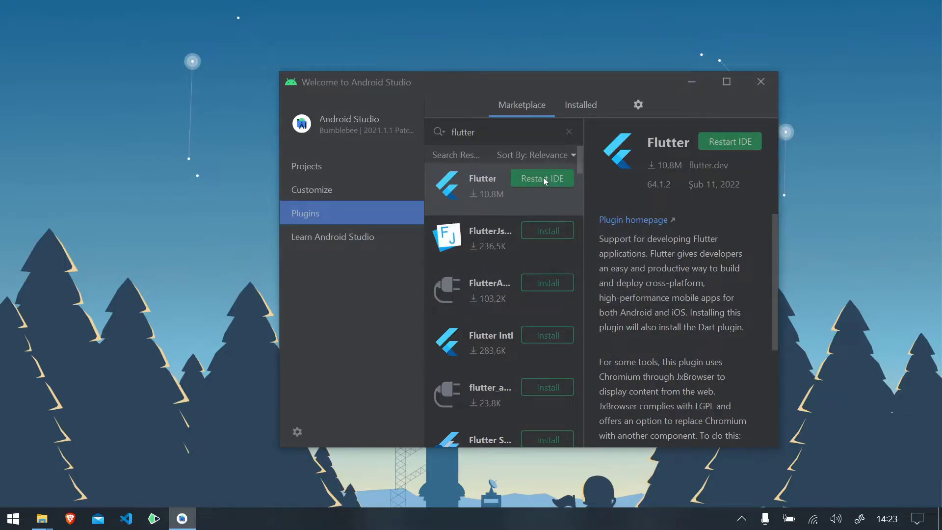
pyautogui.click(543, 178)
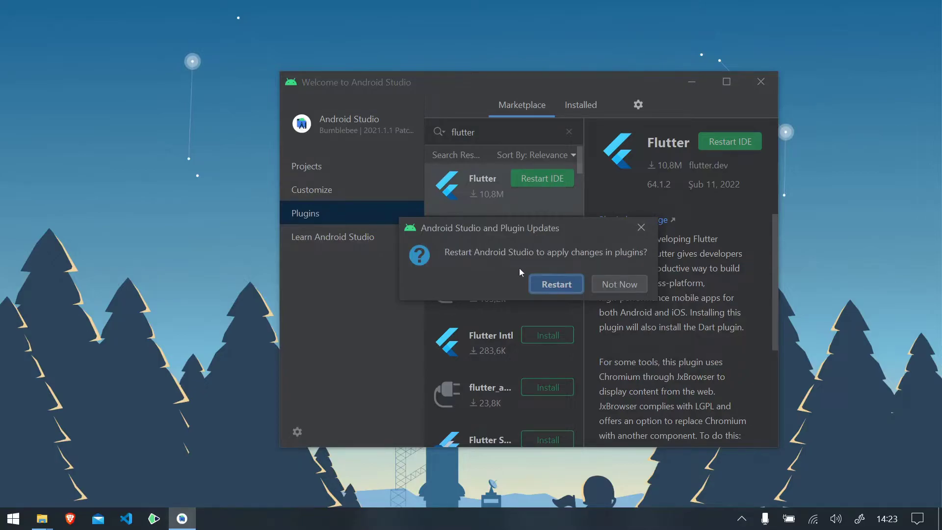
pyautogui.click(558, 285)
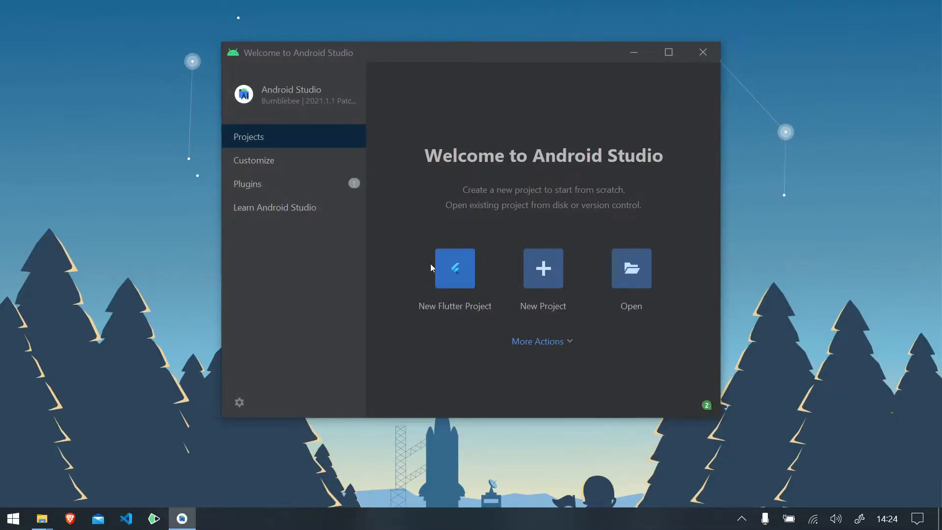
# Start a new Flutter project, set the Flutter SDK path to the flutter folder in the user's home directory, and continue to the project details
pyautogui.click(454, 270)
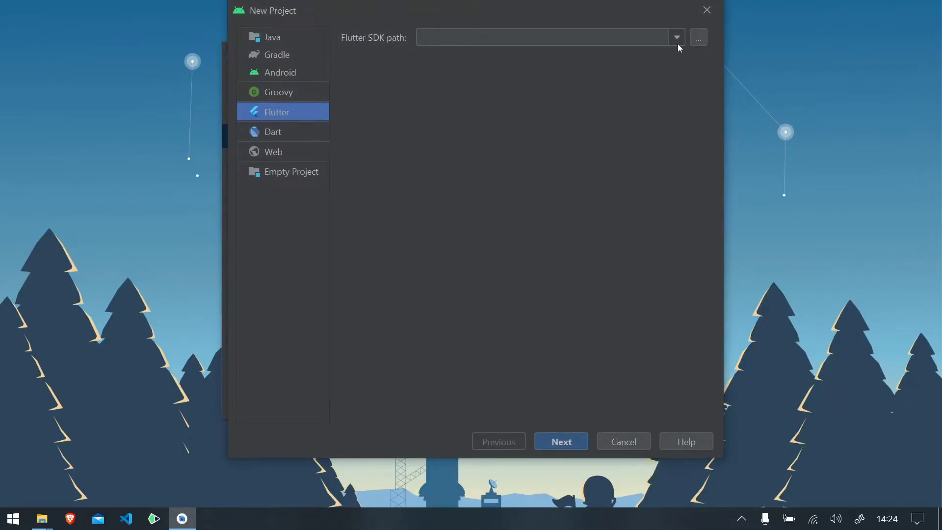
pyautogui.click(697, 38)
pyautogui.click(398, 203)
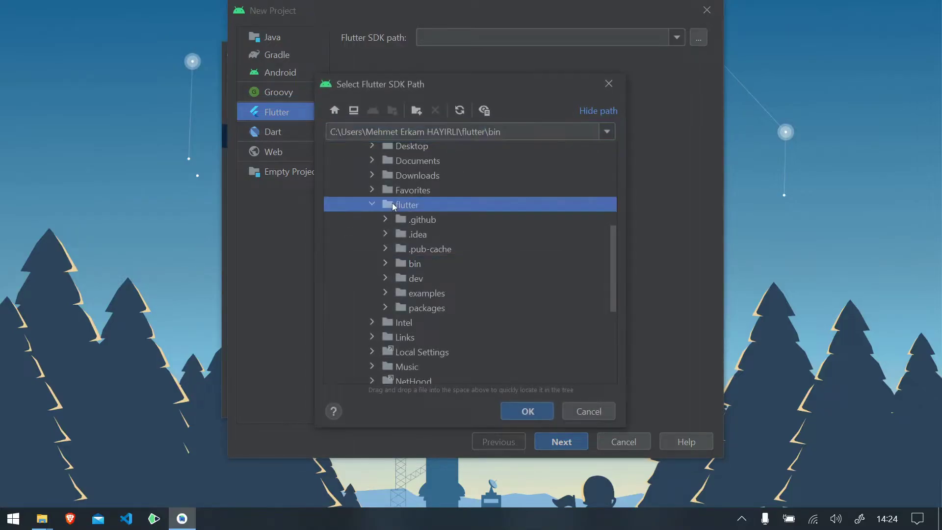
pyautogui.click(518, 411)
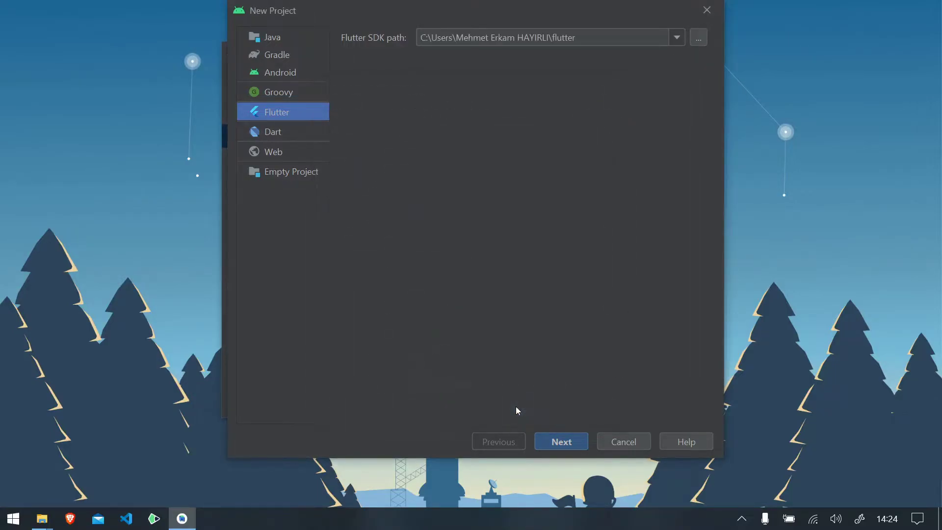
pyautogui.click(566, 445)
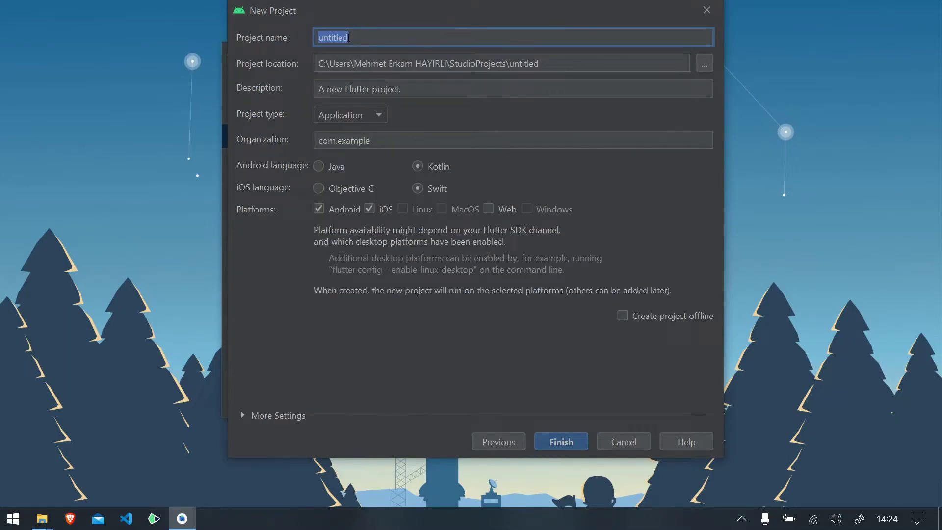
# Name the project deneme, check the available project types while keeping Application, and create the project
pyautogui.write('deneme')
pyautogui.click(349, 117)
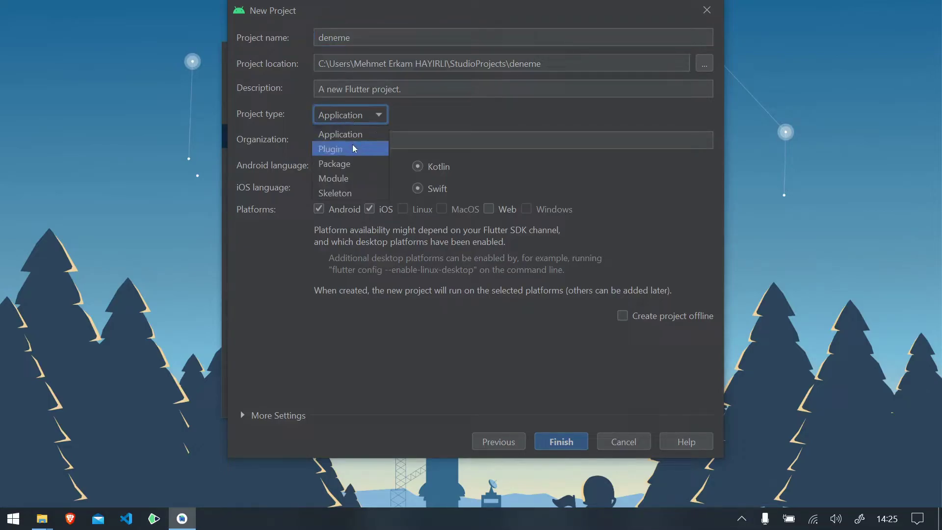
pyautogui.click(279, 144)
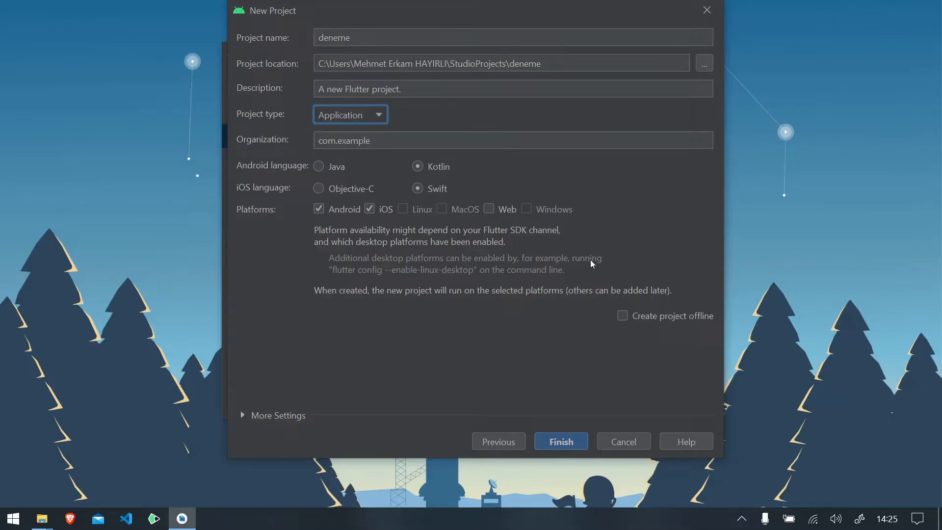
pyautogui.click(560, 437)
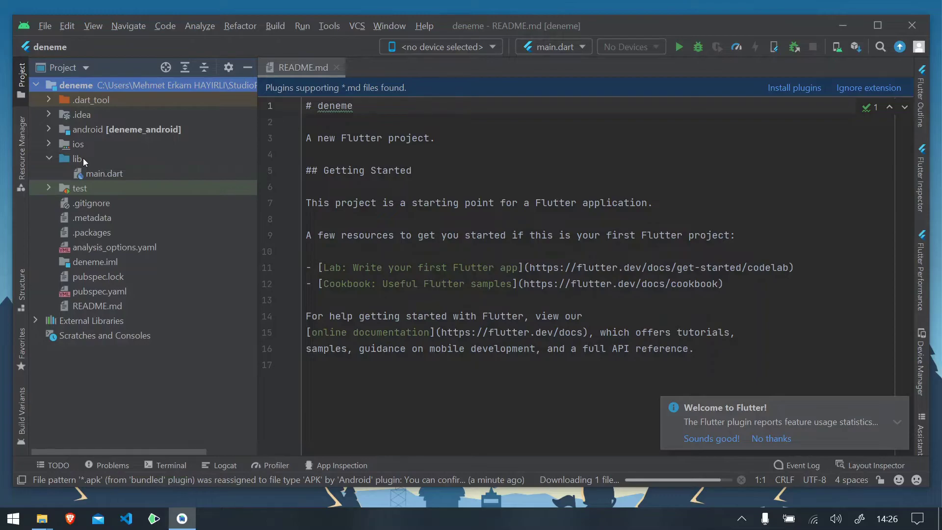
# Open main.dart from the lib folder to look through its code, and exit Android Studio, stopping its background tasks
pyautogui.click(97, 173)
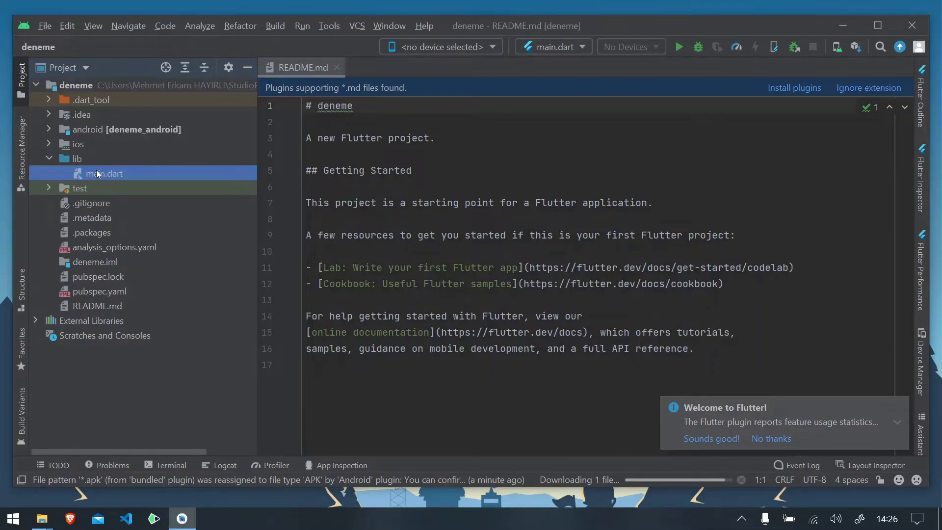
pyautogui.doubleClick(104, 173)
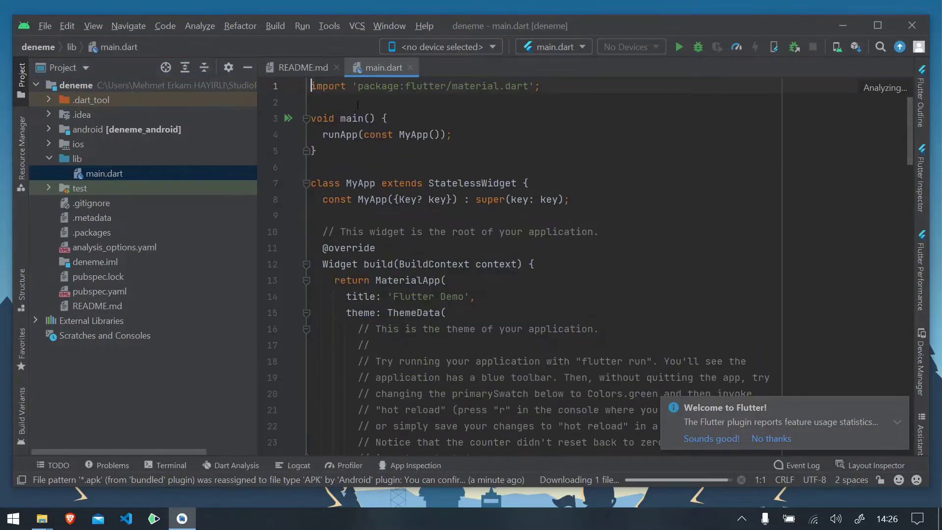
pyautogui.scroll(-13, 391, 206)
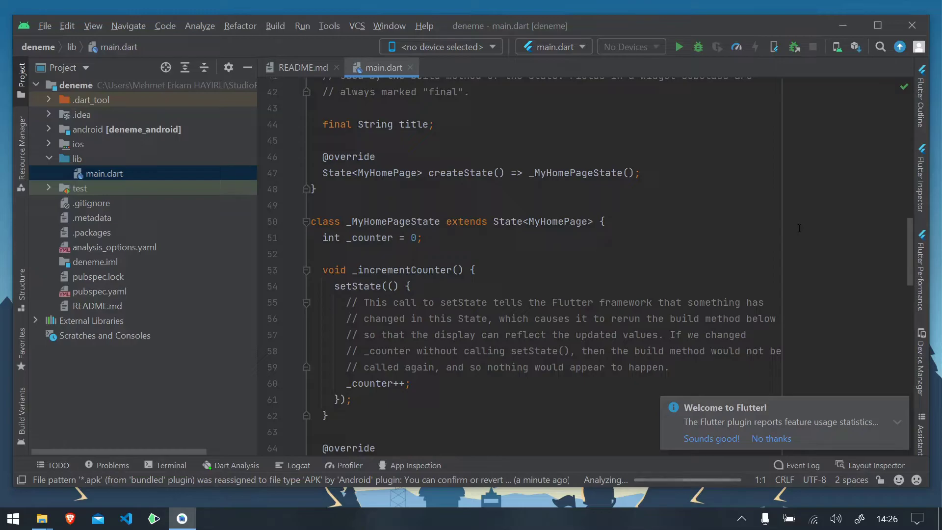
pyautogui.click(899, 25)
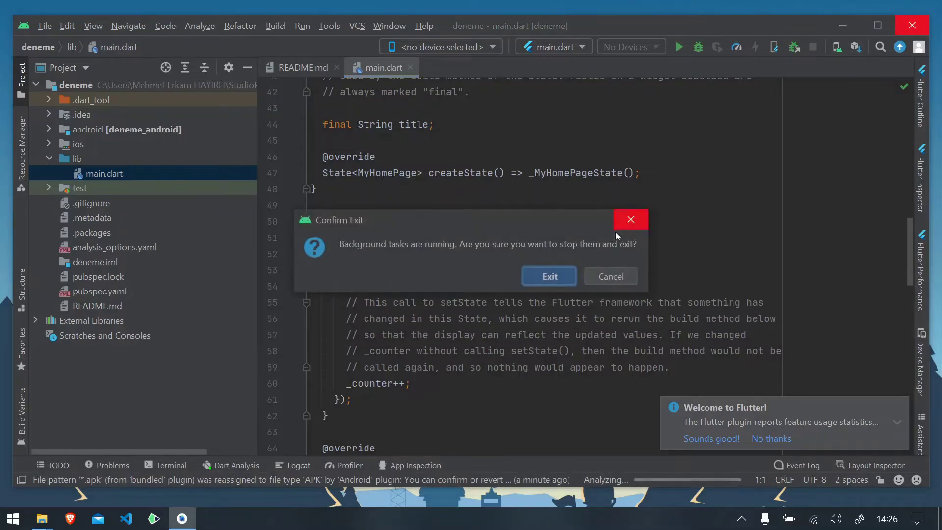
pyautogui.click(549, 271)
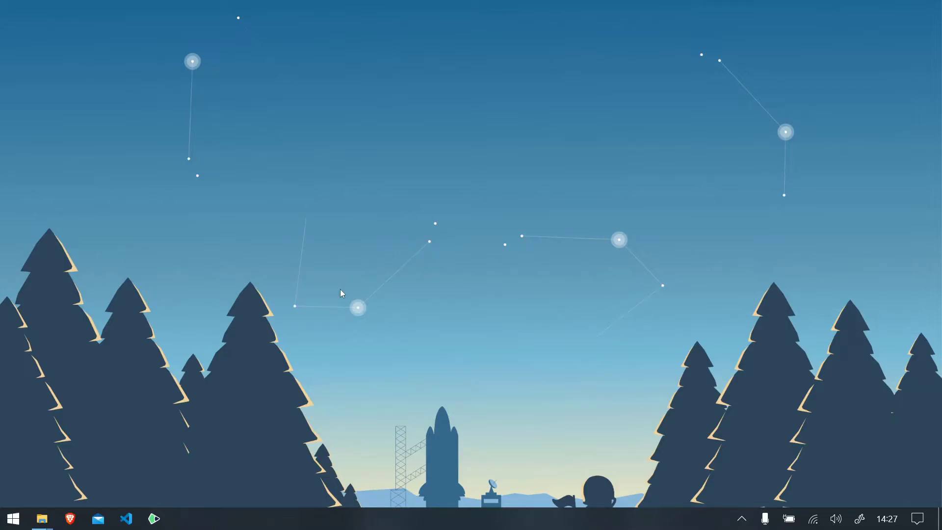
# Open the Windows Command Prompt and run flutter doctor to check the Flutter installation
pyautogui.press('super+s')
pyautogui.write('cmd')
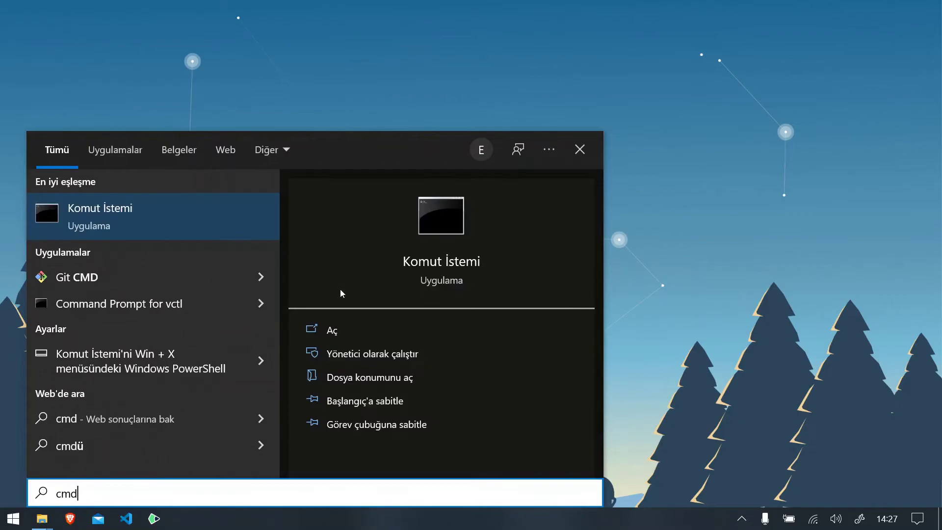
pyautogui.press('Return')
pyautogui.moveTo(439, 126); pyautogui.dragTo(455, 88)
pyautogui.write('flutter doctor')
pyautogui.press('Return')
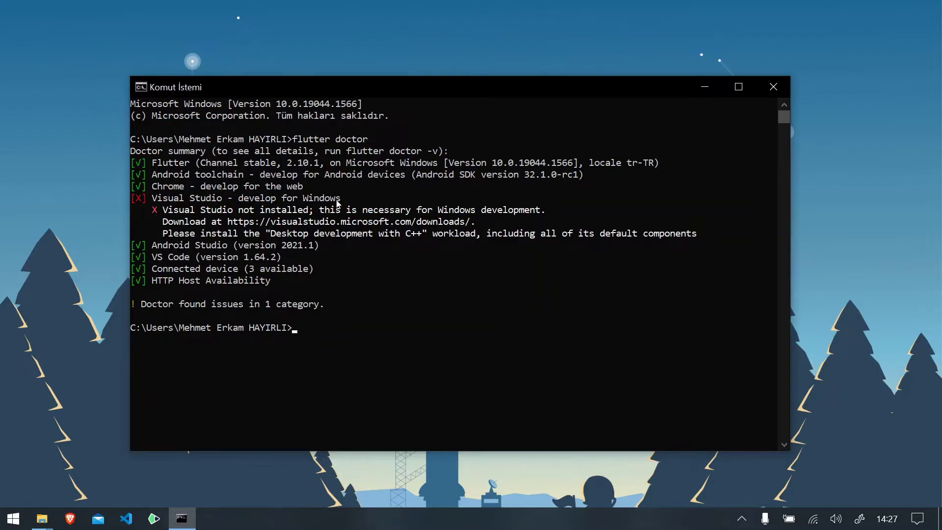
# Run flutter doctor --android-licenses to review the Android SDK licences
pyautogui.write('flutter doctor --android')
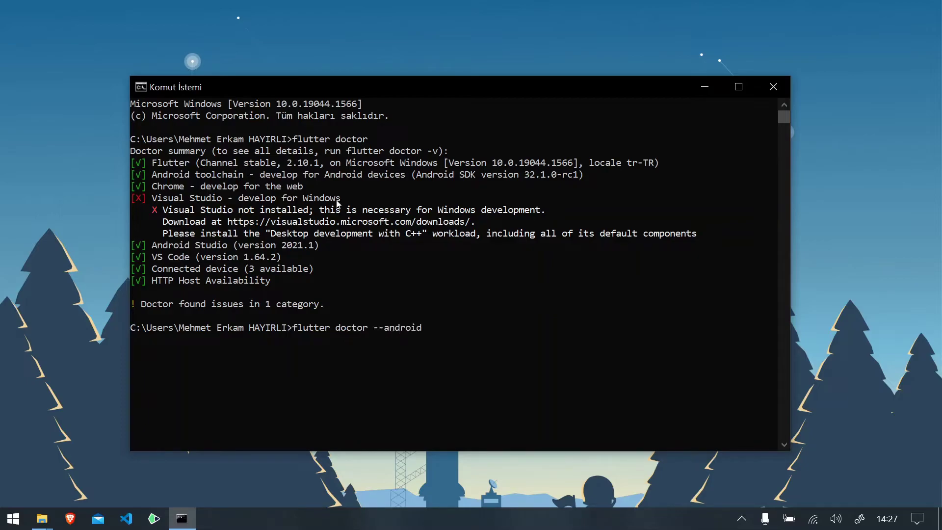
pyautogui.write('-licenses')
pyautogui.press('Return')
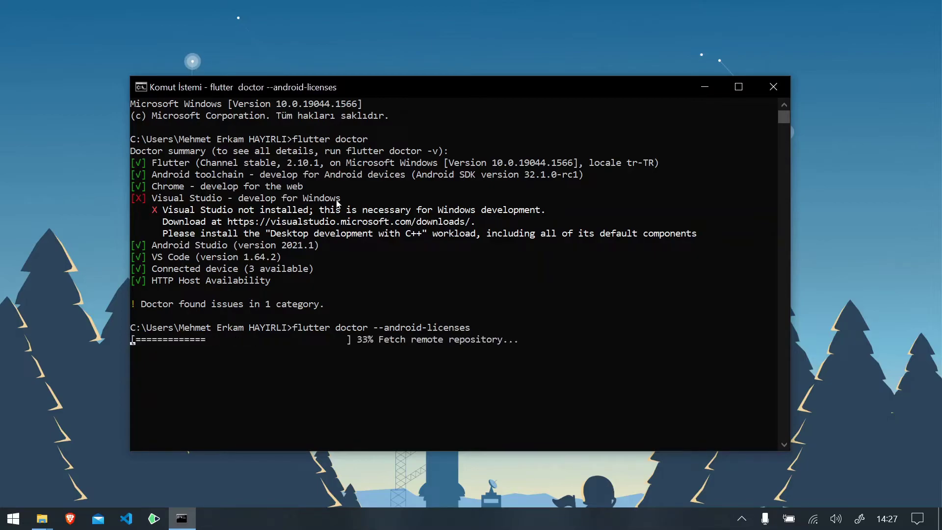